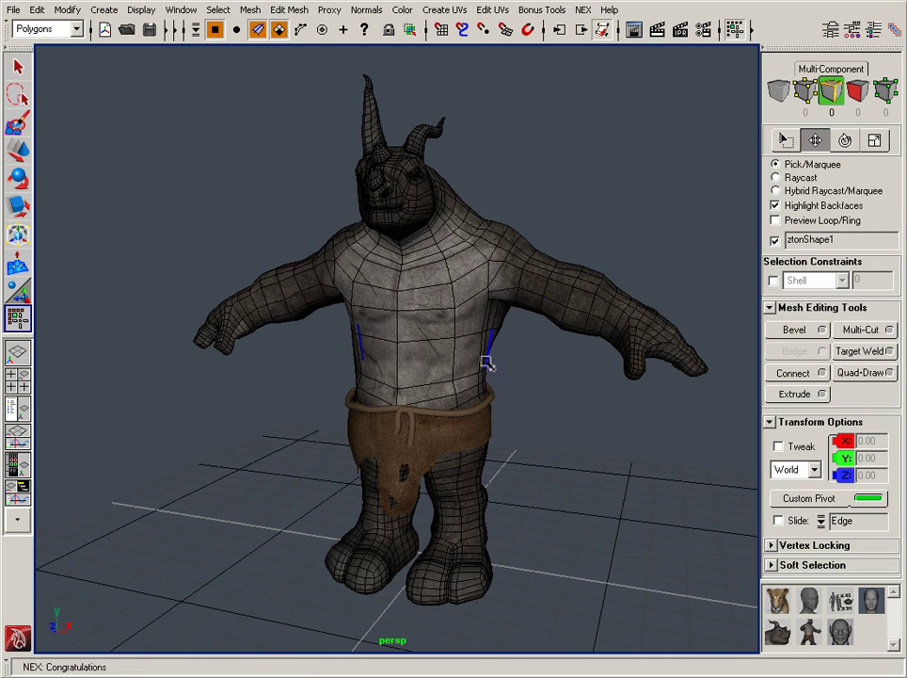
Activate Multi-Cut and place cut points from the armpit vertex down across two edges on the side of the torso
{"action": "left_click_drag", "start_coordinate": [482, 366], "coordinate": [466, 334], "text": "alt"}
{"action": "right_click_drag", "start_coordinate": [466, 334], "coordinate": [429, 273], "text": "alt"}
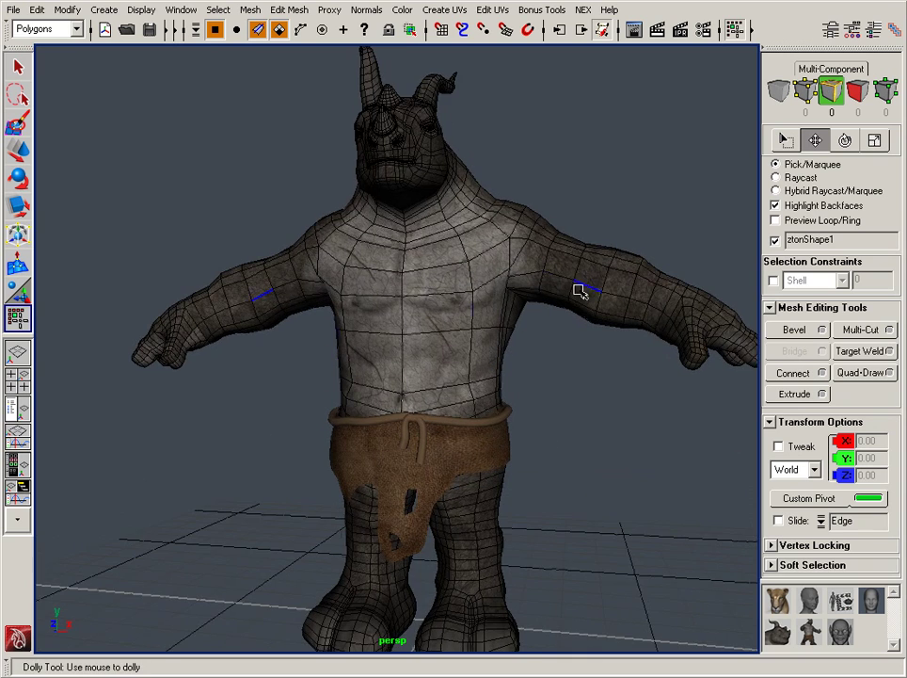
{"action": "mouse_move", "coordinate": [555, 296]}
{"action": "left_mouse_down", "text": "alt"}
{"action": "mouse_move", "coordinate": [462, 284]}
{"action": "mouse_move", "coordinate": [565, 292]}
{"action": "left_mouse_up", "text": "alt"}
{"action": "left_click", "coordinate": [854, 332]}
{"action": "left_click_drag", "start_coordinate": [737, 349], "coordinate": [480, 326], "text": "alt"}
{"action": "right_click_drag", "start_coordinate": [481, 326], "coordinate": [484, 426], "text": "alt"}
{"action": "left_click", "coordinate": [289, 9]}
{"action": "left_click", "coordinate": [306, 120]}
{"action": "middle_click_drag", "start_coordinate": [278, 300], "coordinate": [486, 299], "text": "alt"}
{"action": "left_click_drag", "start_coordinate": [482, 398], "coordinate": [466, 400]}
{"action": "left_click", "coordinate": [470, 501]}
{"action": "left_click_drag", "start_coordinate": [498, 487], "coordinate": [593, 490], "text": "alt"}
{"action": "right_click_drag", "start_coordinate": [593, 490], "coordinate": [486, 489], "text": "alt"}
{"action": "left_click_drag", "start_coordinate": [487, 489], "coordinate": [405, 470], "text": "alt"}
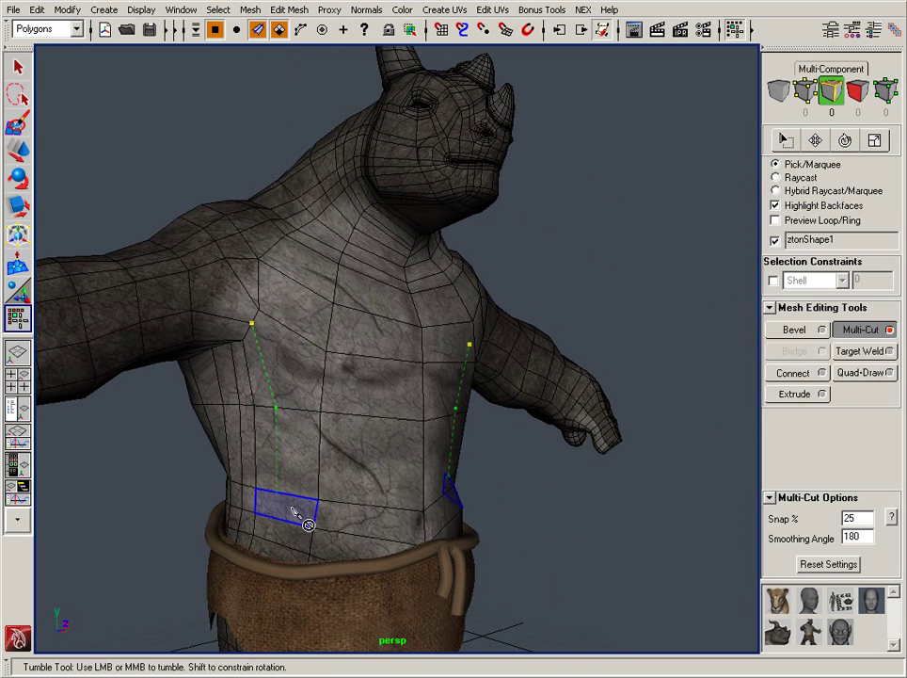
{"action": "left_click_drag", "start_coordinate": [573, 483], "coordinate": [742, 283], "text": "alt"}
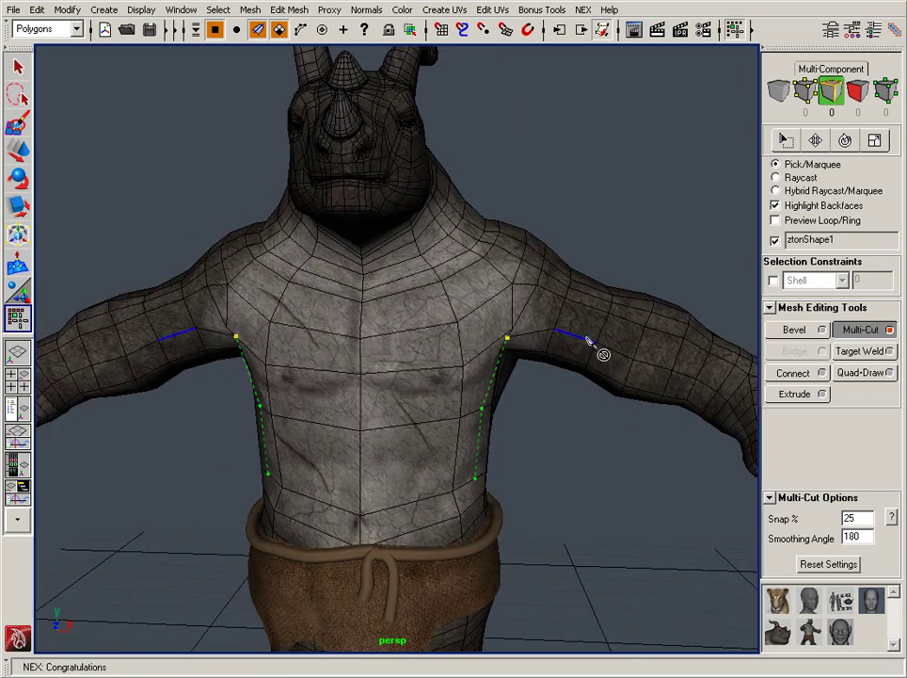
Display the mesh with plain untextured shading and bring the creature's upper back into close view
{"action": "left_click_drag", "start_coordinate": [496, 419], "coordinate": [518, 495], "text": "alt"}
{"action": "right_click_drag", "start_coordinate": [575, 509], "coordinate": [543, 490], "text": "alt"}
{"action": "right_click_drag", "start_coordinate": [502, 456], "coordinate": [591, 399], "text": "alt"}
{"action": "left_click_drag", "start_coordinate": [591, 399], "coordinate": [494, 397], "text": "alt"}
{"action": "right_click_drag", "start_coordinate": [494, 398], "coordinate": [340, 413], "text": "alt"}
{"action": "right_click_drag", "start_coordinate": [422, 469], "coordinate": [480, 413], "text": "alt"}
{"action": "left_click_drag", "start_coordinate": [480, 413], "coordinate": [422, 373], "text": "alt"}
{"action": "right_click_drag", "start_coordinate": [422, 373], "coordinate": [491, 492], "text": "alt"}
{"action": "left_click_drag", "start_coordinate": [491, 493], "coordinate": [416, 468], "text": "alt"}
{"action": "right_click_drag", "start_coordinate": [416, 467], "coordinate": [434, 458], "text": "alt"}
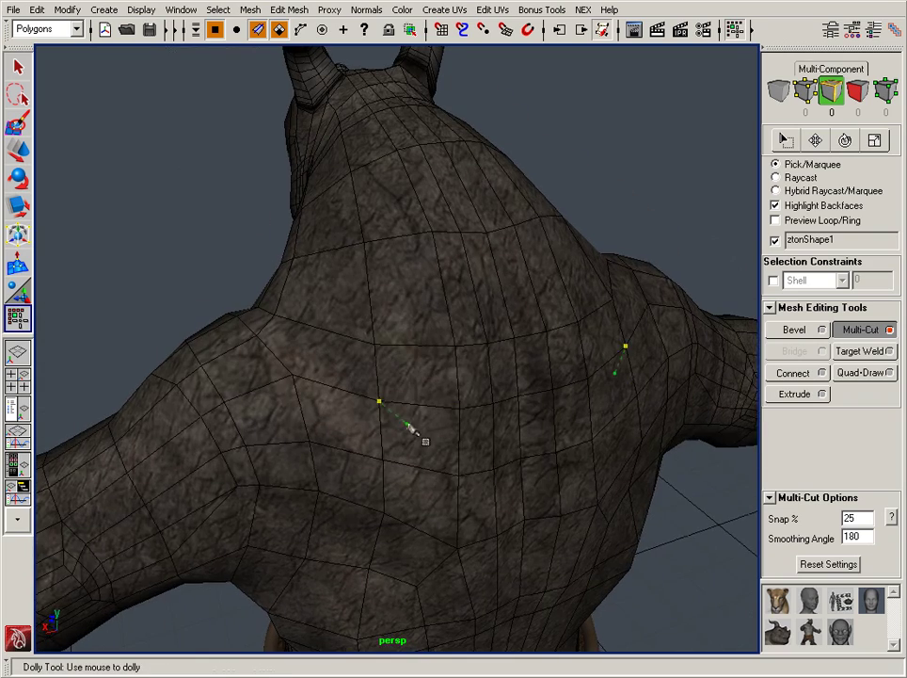
{"action": "key", "text": "5"}
{"action": "left_click_drag", "start_coordinate": [464, 426], "coordinate": [463, 414], "text": "alt"}
{"action": "middle_click_drag", "start_coordinate": [463, 414], "coordinate": [464, 403], "text": "alt"}
{"action": "right_click_drag", "start_coordinate": [464, 403], "coordinate": [525, 415], "text": "alt"}
{"action": "left_click_drag", "start_coordinate": [524, 415], "coordinate": [527, 395], "text": "alt"}
{"action": "right_click_drag", "start_coordinate": [527, 395], "coordinate": [514, 388], "text": "alt"}
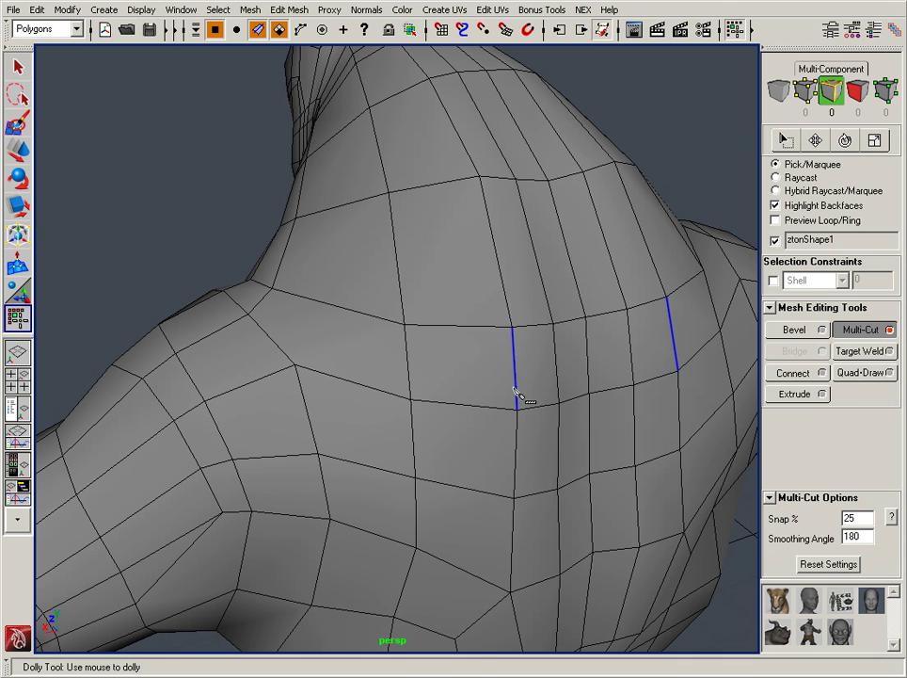
Place four Multi-Cut points on successive edges around the shoulder blade of the upper back
{"action": "left_click", "coordinate": [471, 327]}
{"action": "left_click", "coordinate": [396, 257]}
{"action": "left_click", "coordinate": [351, 314]}
{"action": "left_click", "coordinate": [367, 391]}
{"action": "middle_click_drag", "start_coordinate": [431, 427], "coordinate": [455, 335], "text": "alt"}
{"action": "right_click_drag", "start_coordinate": [454, 335], "coordinate": [415, 355], "text": "alt"}
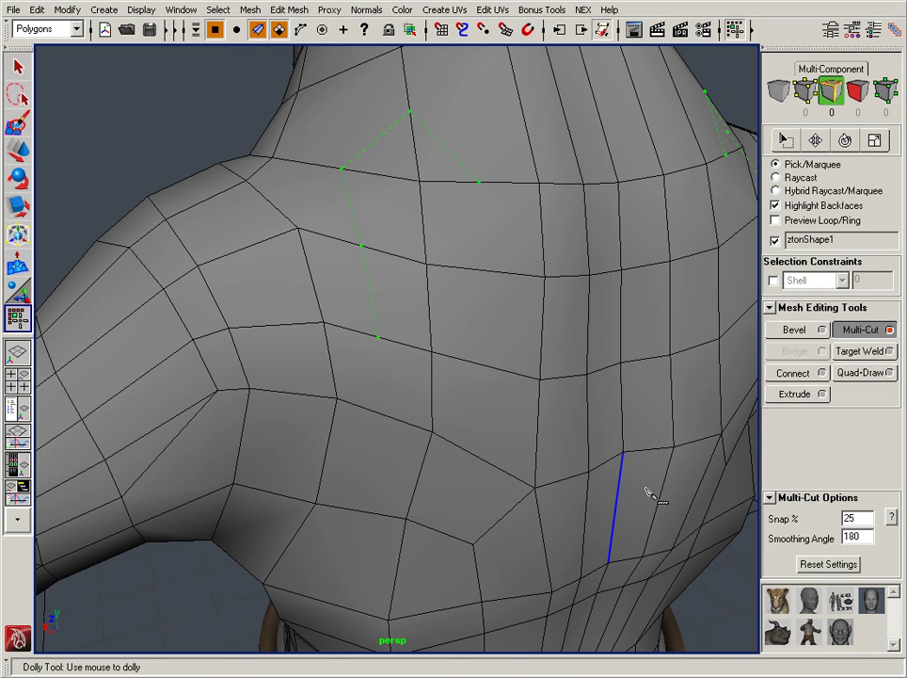
Set the Multi-Cut snap to 10% and extend the back cut downward with a snapped point on the next edge
{"action": "double_click", "coordinate": [857, 520]}
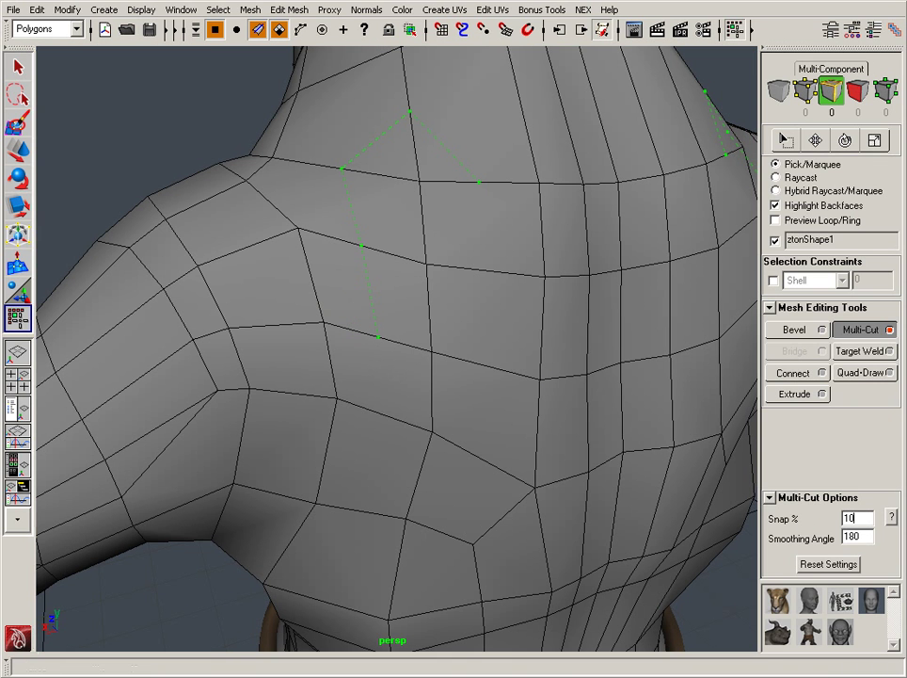
{"action": "middle_click_drag", "start_coordinate": [415, 340], "coordinate": [439, 186], "text": "alt"}
{"action": "right_click_drag", "start_coordinate": [438, 186], "coordinate": [455, 245], "text": "alt"}
{"action": "left_click_drag", "start_coordinate": [435, 265], "coordinate": [397, 253], "text": "shift"}
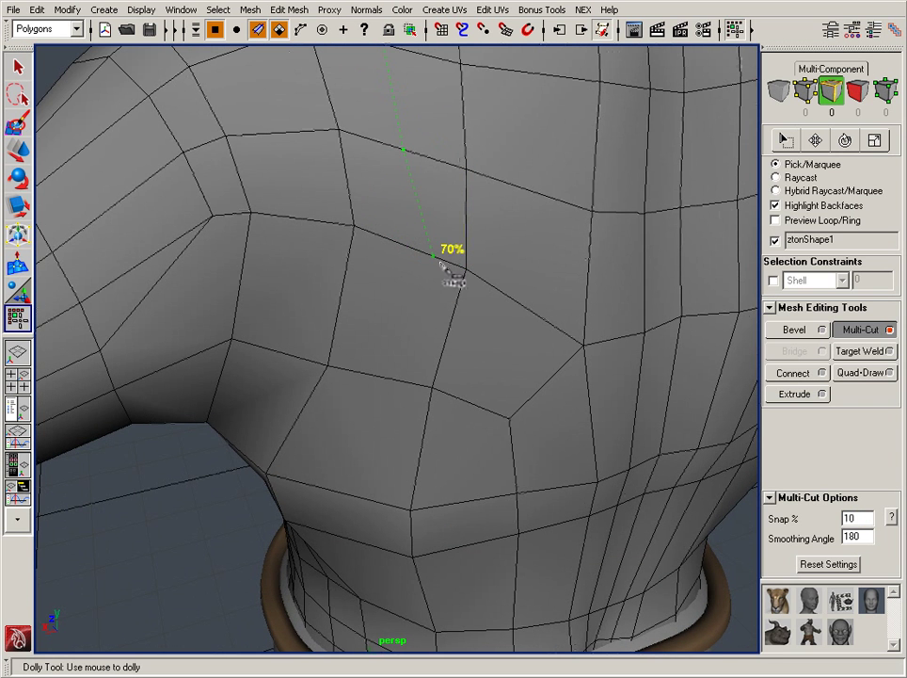
{"action": "left_click_drag", "start_coordinate": [543, 220], "coordinate": [519, 370], "text": "alt"}
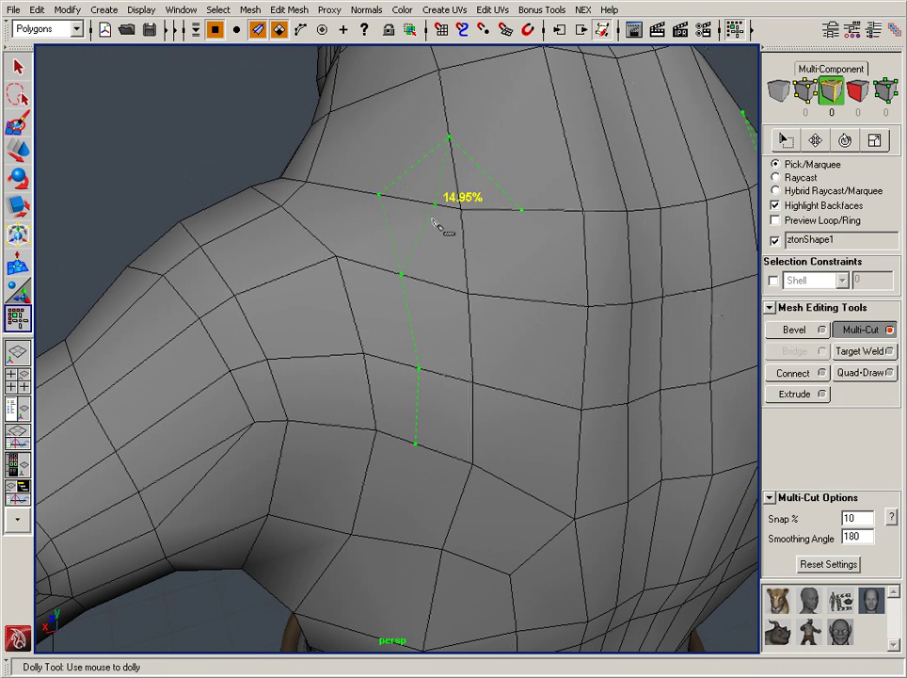
Reposition the pending cut's upper points along their edges and adjust the shoulder-blade points with snapping
{"action": "left_click", "coordinate": [328, 187]}
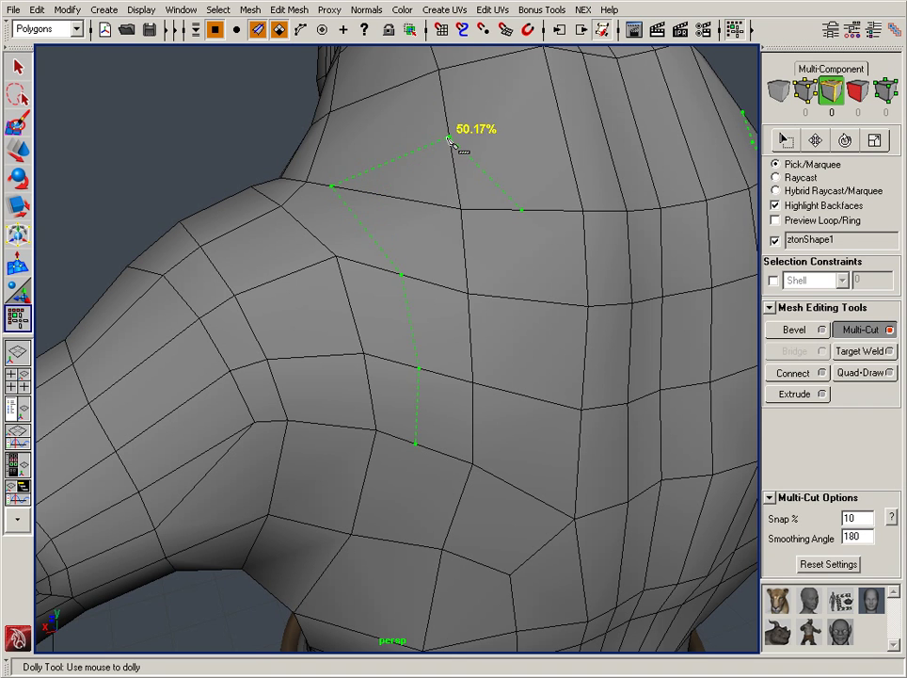
{"action": "left_click", "coordinate": [444, 98]}
{"action": "left_click", "coordinate": [519, 211]}
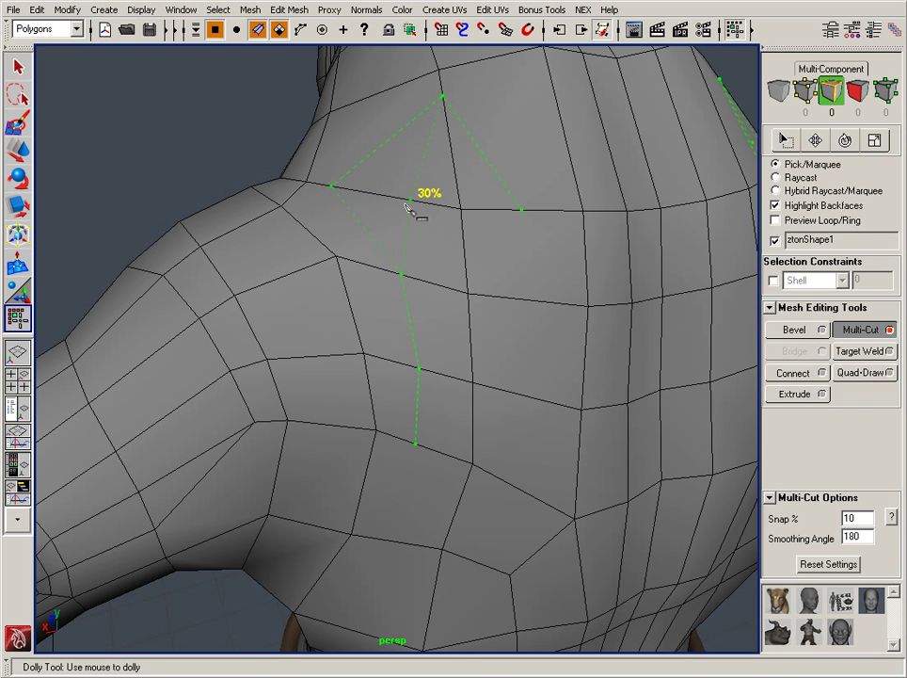
{"action": "left_click_drag", "start_coordinate": [425, 211], "coordinate": [392, 200], "text": "shift"}
{"action": "left_click_drag", "start_coordinate": [402, 276], "coordinate": [378, 270], "text": "shift"}
Extend the pending cut downward with a point inside the face below the shoulder blade
{"action": "left_click_drag", "start_coordinate": [455, 374], "coordinate": [463, 257], "text": "alt"}
{"action": "right_click_drag", "start_coordinate": [463, 257], "coordinate": [390, 259], "text": "alt"}
{"action": "left_click_drag", "start_coordinate": [393, 261], "coordinate": [415, 297], "text": "alt"}
{"action": "right_click_drag", "start_coordinate": [415, 298], "coordinate": [448, 306], "text": "alt"}
{"action": "middle_click_drag", "start_coordinate": [365, 316], "coordinate": [399, 336], "text": "alt"}
{"action": "right_click_drag", "start_coordinate": [399, 337], "coordinate": [358, 304], "text": "alt"}
{"action": "right_click_drag", "start_coordinate": [367, 370], "coordinate": [408, 341], "text": "alt"}
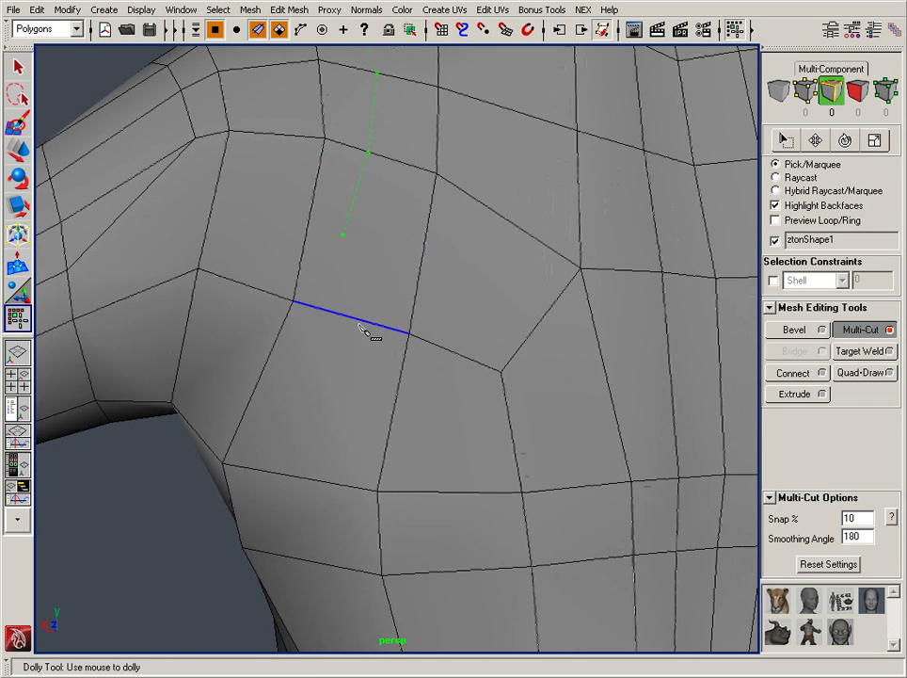
Continue the cut through the vertex below to the vertex under the armpit and complete it
{"action": "middle_click_drag", "start_coordinate": [412, 367], "coordinate": [471, 340], "text": "alt"}
{"action": "right_click_drag", "start_coordinate": [471, 341], "coordinate": [413, 366], "text": "alt"}
{"action": "left_click_drag", "start_coordinate": [445, 363], "coordinate": [435, 456], "text": "alt"}
{"action": "left_click_drag", "start_coordinate": [369, 481], "coordinate": [440, 381], "text": "alt"}
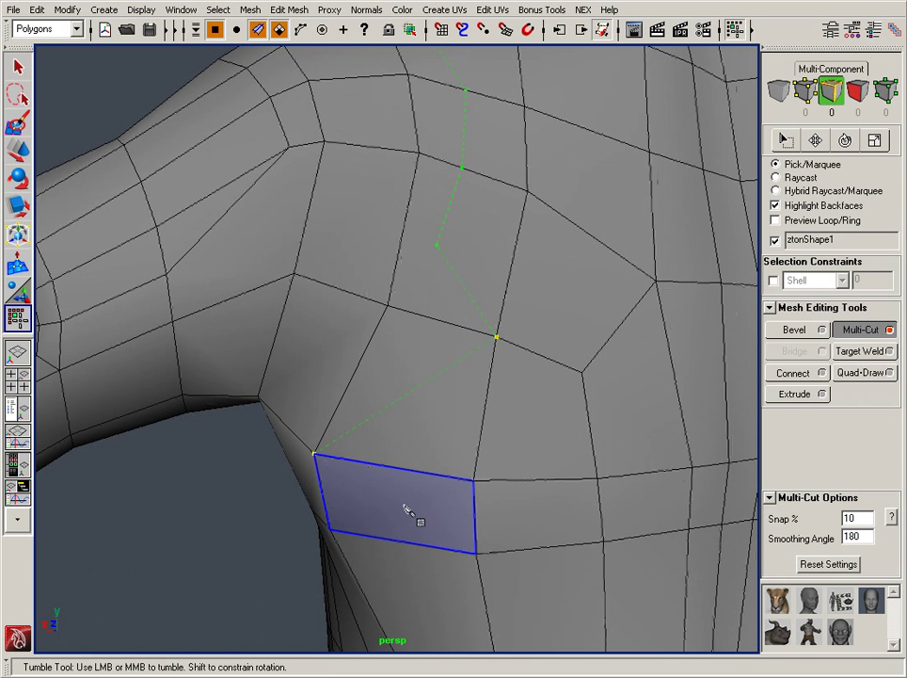
{"action": "left_click", "coordinate": [316, 456]}
{"action": "right_click_drag", "start_coordinate": [557, 433], "coordinate": [342, 393], "text": "alt"}
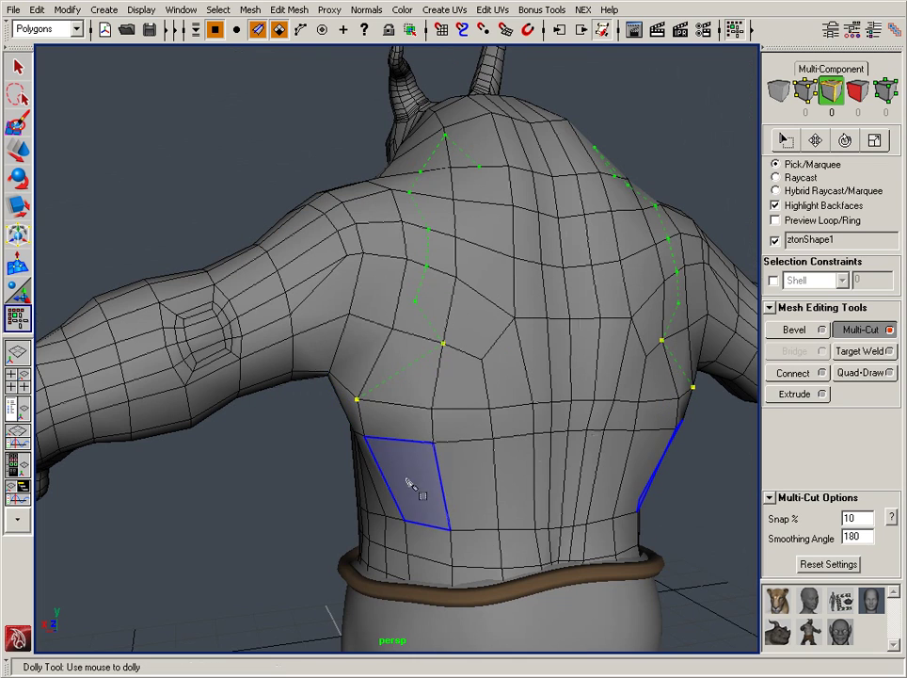
{"action": "right_click", "coordinate": [529, 432]}
Insert a mirrored vertical edge loop on the front torso, just inside the existing outer chest loop
{"action": "left_click_drag", "start_coordinate": [544, 414], "coordinate": [463, 403], "text": "alt"}
{"action": "right_click_drag", "start_coordinate": [642, 384], "coordinate": [489, 381], "text": "alt"}
{"action": "left_click_drag", "start_coordinate": [485, 374], "coordinate": [642, 413], "text": "alt"}
{"action": "middle_click_drag", "start_coordinate": [642, 413], "coordinate": [570, 429], "text": "alt"}
{"action": "scroll", "coordinate": [481, 417], "scroll_direction": "up", "scroll_amount": 3}
{"action": "left_click_drag", "start_coordinate": [570, 429], "coordinate": [523, 419], "text": "alt"}
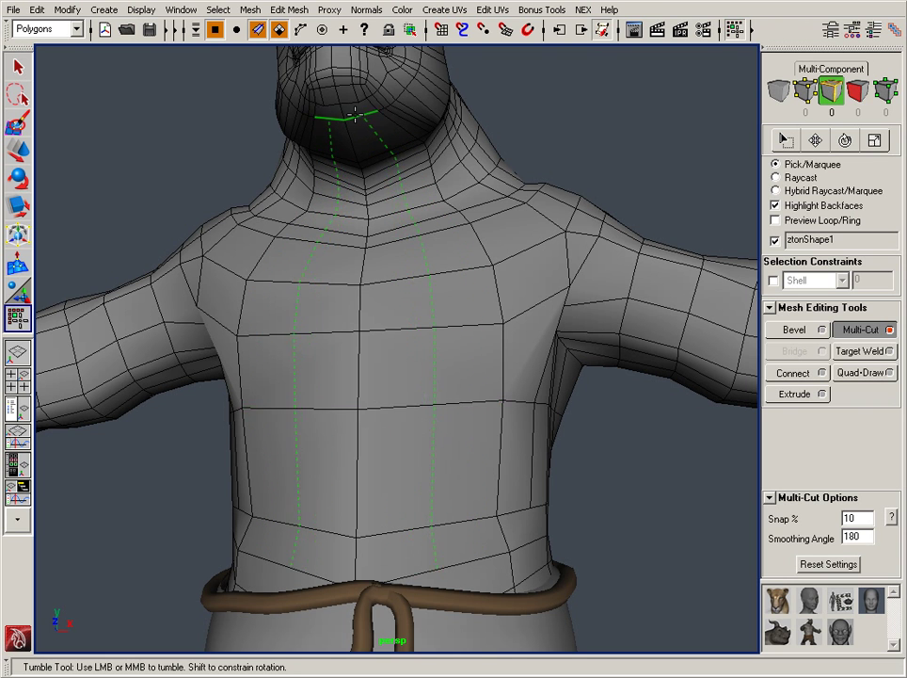
{"action": "left_click_drag", "start_coordinate": [425, 395], "coordinate": [430, 438], "text": "alt"}
{"action": "right_click_drag", "start_coordinate": [430, 438], "coordinate": [515, 448], "text": "alt"}
{"action": "left_click_drag", "start_coordinate": [514, 448], "coordinate": [522, 482], "text": "alt"}
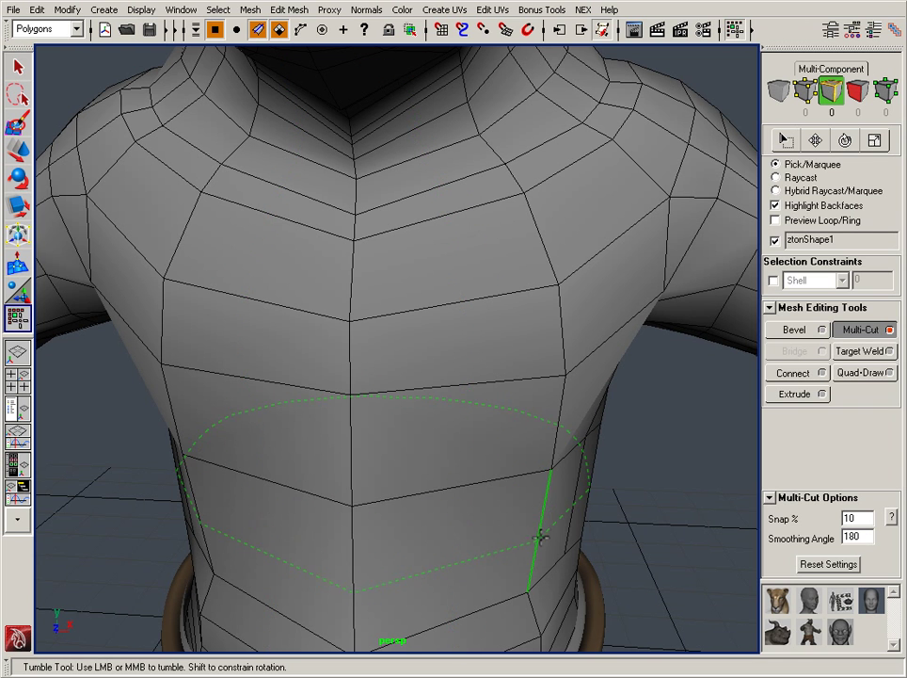
{"action": "left_click", "coordinate": [413, 496], "text": "ctrl"}
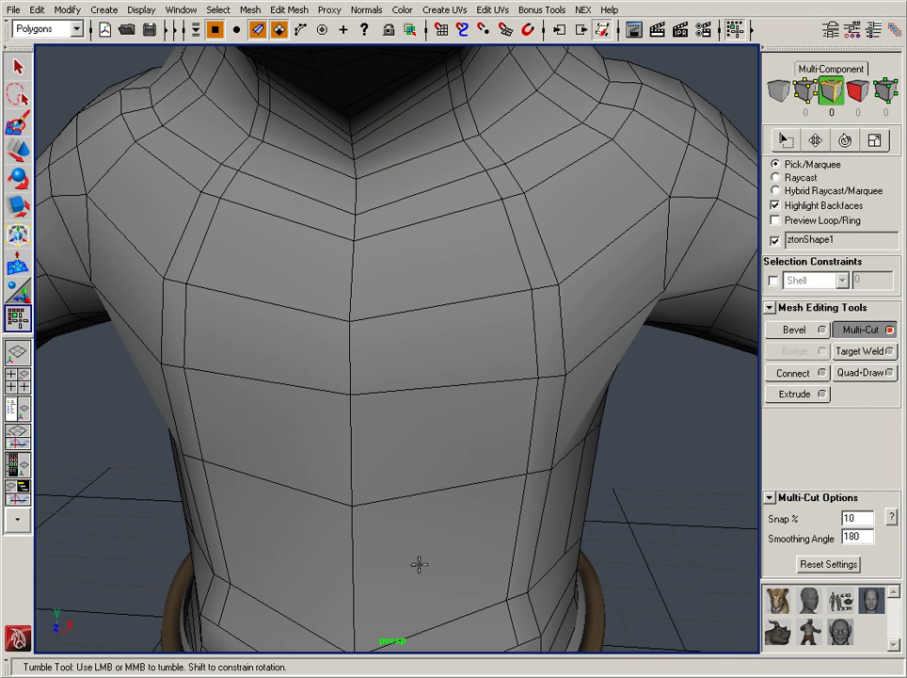
Try adding another pair of vertical edge loops between the torso's centre line and the new outer loops
{"action": "right_click_drag", "start_coordinate": [522, 501], "coordinate": [464, 430], "text": "alt"}
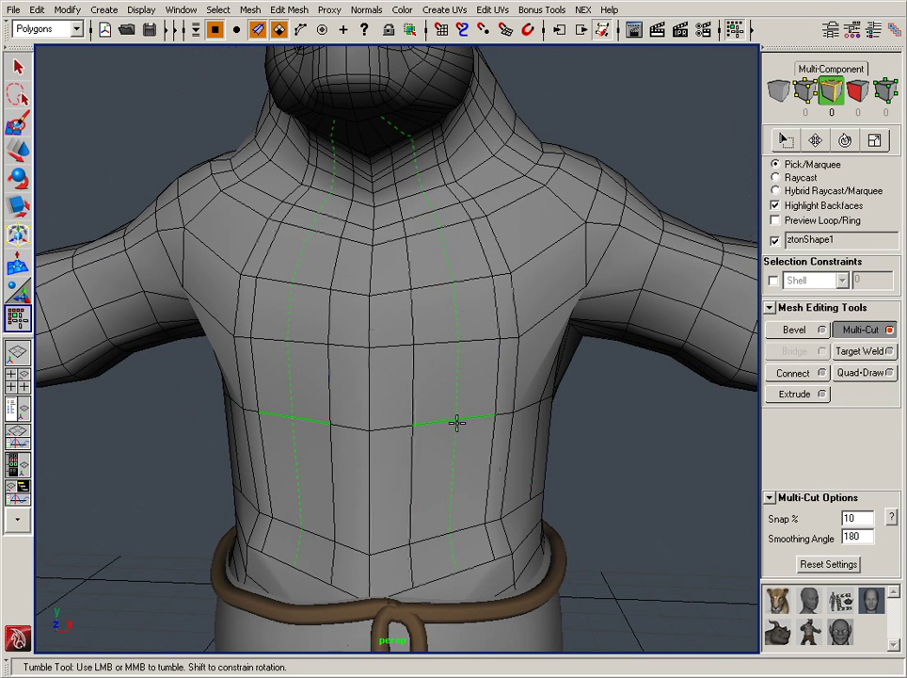
{"action": "right_click_drag", "start_coordinate": [464, 460], "coordinate": [493, 427], "text": "alt"}
{"action": "left_click", "coordinate": [485, 421], "text": "ctrl"}
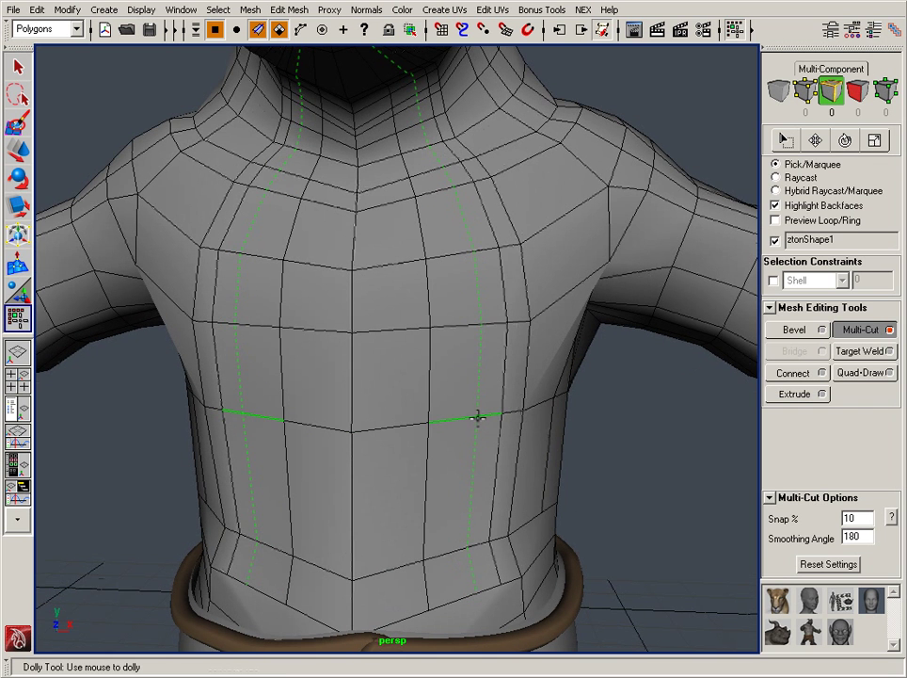
{"action": "left_click_drag", "start_coordinate": [424, 479], "coordinate": [395, 436], "text": "alt"}
{"action": "right_click_drag", "start_coordinate": [421, 456], "coordinate": [454, 415], "text": "alt"}
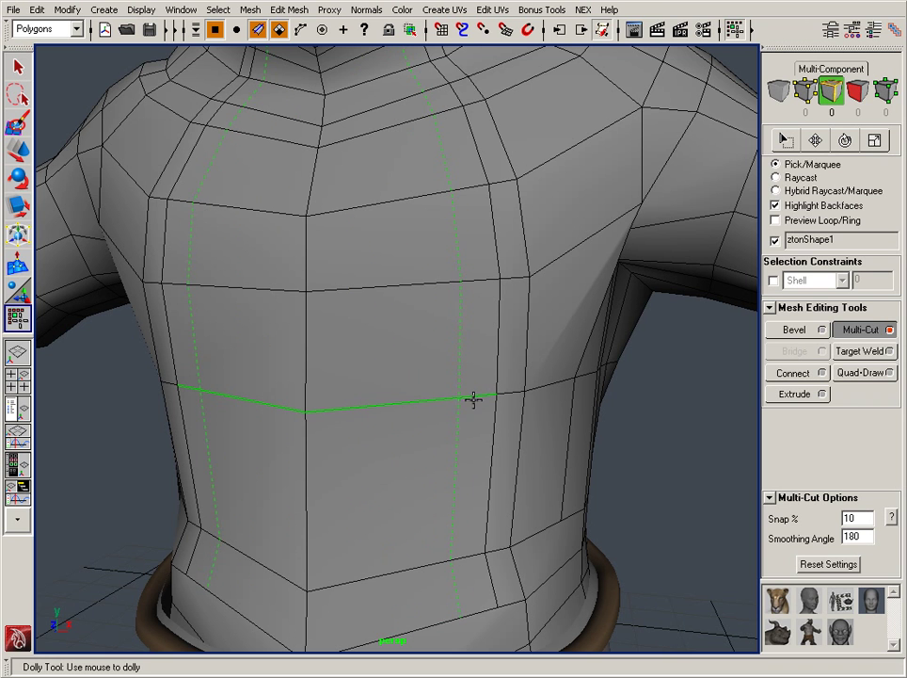
Set the Multi-Cut snap to 25 and insert a snapped vertical edge loop between the chest's centre and outer loop
{"action": "left_click_drag", "start_coordinate": [864, 520], "coordinate": [806, 527]}
{"action": "type", "text": "25"}
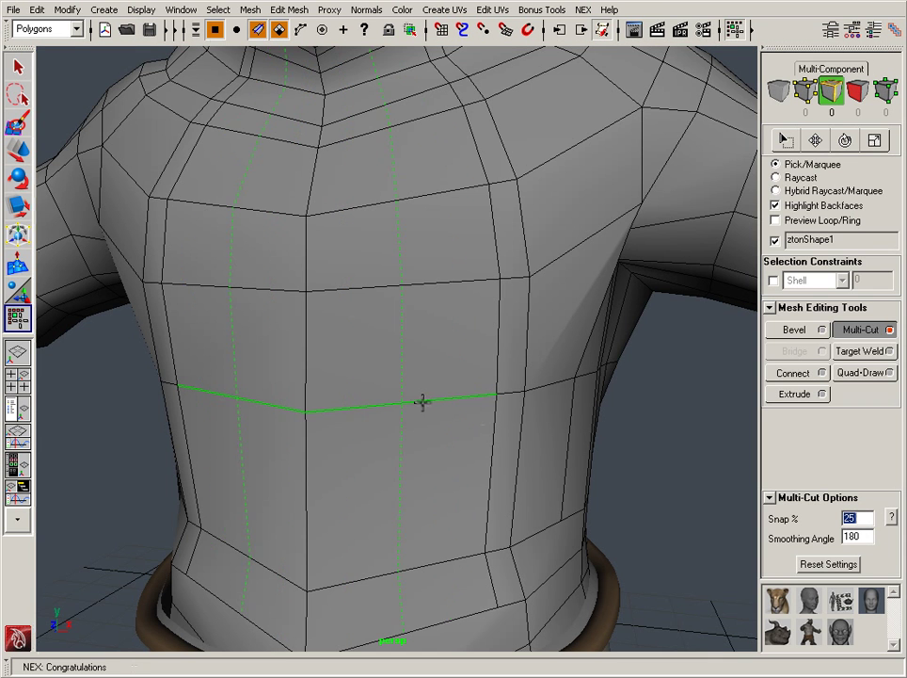
{"action": "left_click", "coordinate": [467, 399], "text": "ctrl+shift"}
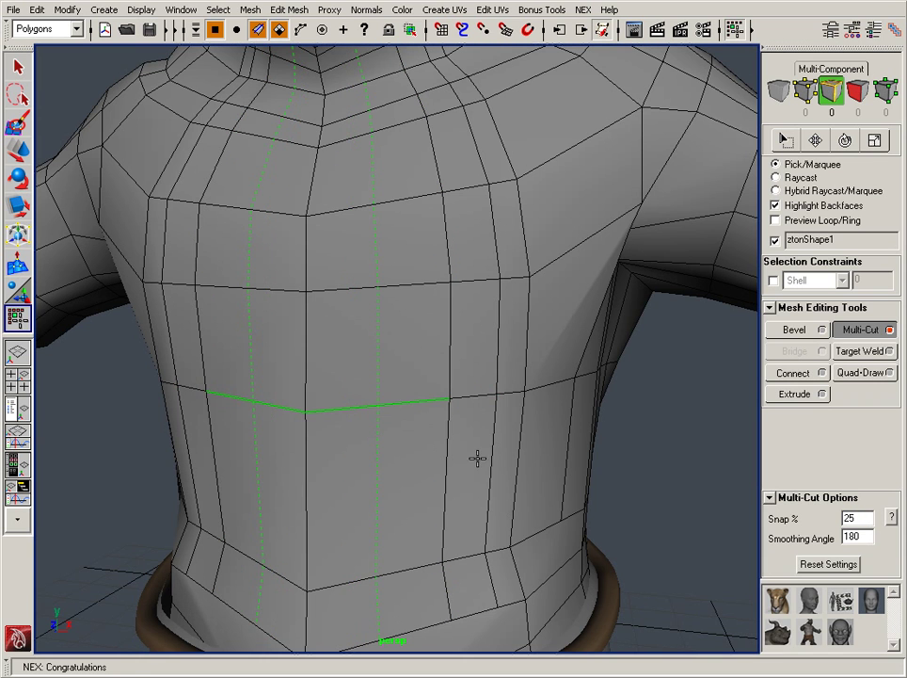
Slice across the creature's left arm between shoulder and elbow with a straight Multi-Cut line
{"action": "right_click_drag", "start_coordinate": [593, 436], "coordinate": [470, 408], "text": "alt"}
{"action": "left_click_drag", "start_coordinate": [470, 408], "coordinate": [450, 431], "text": "alt"}
{"action": "mouse_move", "coordinate": [511, 425]}
{"action": "left_mouse_down", "text": "alt"}
{"action": "mouse_move", "coordinate": [480, 412]}
{"action": "mouse_move", "coordinate": [516, 414]}
{"action": "left_mouse_up", "text": "alt"}
{"action": "middle_click_drag", "start_coordinate": [555, 401], "coordinate": [405, 408], "text": "alt"}
{"action": "left_click_drag", "start_coordinate": [426, 420], "coordinate": [444, 411], "text": "alt"}
{"action": "middle_click_drag", "start_coordinate": [499, 414], "coordinate": [444, 425], "text": "alt"}
{"action": "right_click_drag", "start_coordinate": [445, 425], "coordinate": [463, 431], "text": "alt"}
{"action": "middle_click_drag", "start_coordinate": [562, 186], "coordinate": [519, 241], "text": "alt"}
{"action": "right_click_drag", "start_coordinate": [518, 241], "coordinate": [512, 176], "text": "alt"}
{"action": "left_click_drag", "start_coordinate": [396, 458], "coordinate": [385, 455], "text": "alt"}
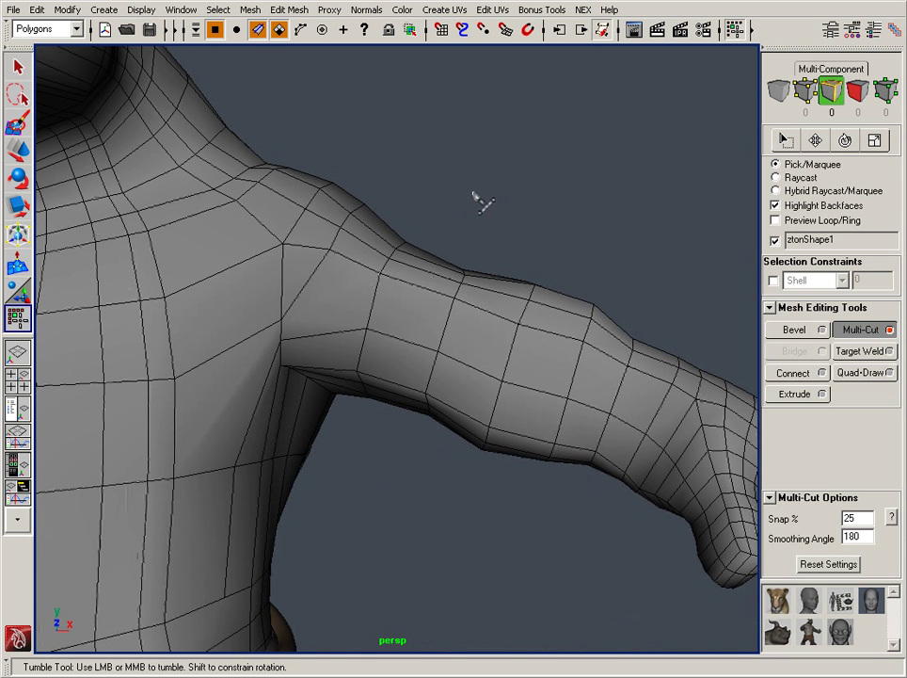
{"action": "mouse_move", "coordinate": [480, 194]}
{"action": "left_mouse_down", "text": "alt"}
{"action": "mouse_move", "coordinate": [497, 199]}
{"action": "mouse_move", "coordinate": [451, 196]}
{"action": "mouse_move", "coordinate": [496, 178]}
{"action": "mouse_move", "coordinate": [486, 179]}
{"action": "left_mouse_up", "text": "alt"}
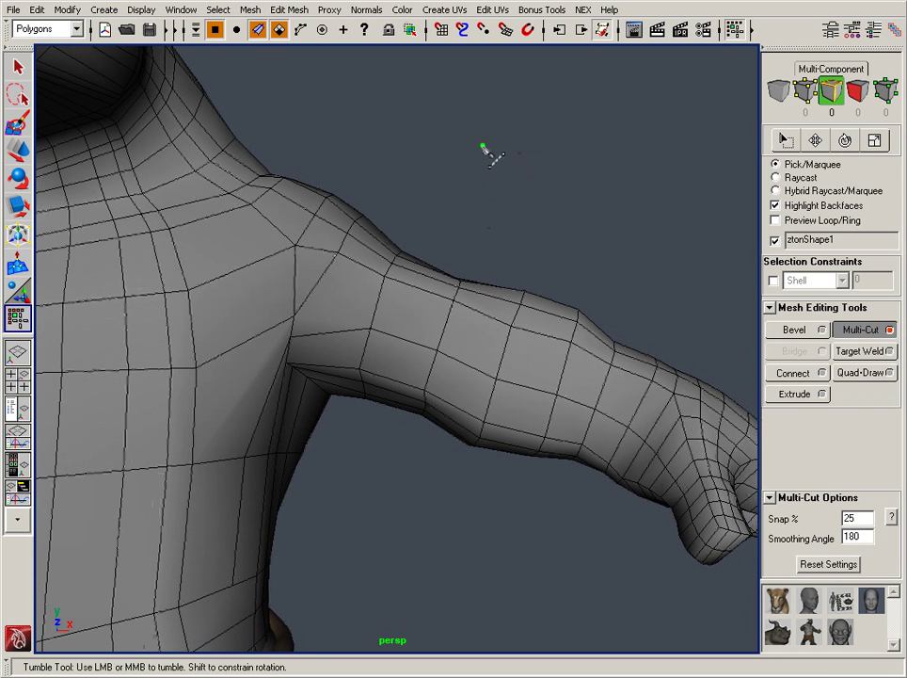
{"action": "left_click_drag", "start_coordinate": [410, 344], "coordinate": [402, 382], "text": "alt"}
{"action": "left_click_drag", "start_coordinate": [563, 207], "coordinate": [534, 211], "text": "alt"}
{"action": "left_click_drag", "start_coordinate": [552, 132], "coordinate": [510, 221]}
{"action": "left_click_drag", "start_coordinate": [413, 524], "coordinate": [414, 523]}
Draw a slanted slice line across the left forearm near the elbow, adjust its upper end and apply the cut
{"action": "middle_click_drag", "start_coordinate": [462, 424], "coordinate": [461, 329], "text": "alt"}
{"action": "right_click_drag", "start_coordinate": [461, 329], "coordinate": [430, 363], "text": "alt"}
{"action": "middle_click_drag", "start_coordinate": [430, 364], "coordinate": [413, 395], "text": "alt"}
{"action": "right_click_drag", "start_coordinate": [414, 395], "coordinate": [424, 406], "text": "alt"}
{"action": "middle_click_drag", "start_coordinate": [617, 175], "coordinate": [599, 219], "text": "alt"}
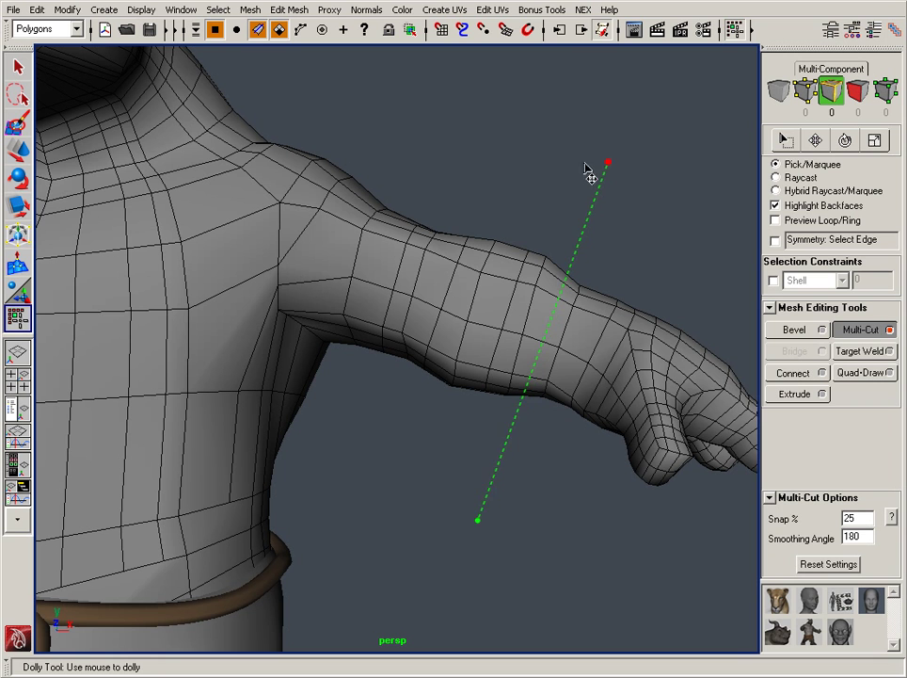
{"action": "left_click_drag", "start_coordinate": [623, 135], "coordinate": [610, 122]}
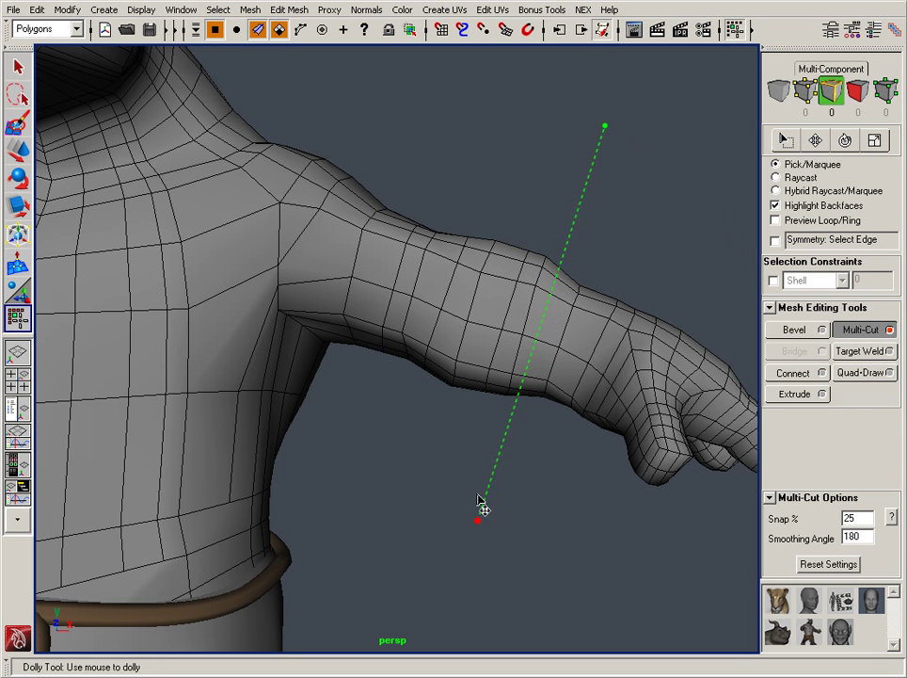
{"action": "left_click_drag", "start_coordinate": [622, 129], "coordinate": [613, 123]}
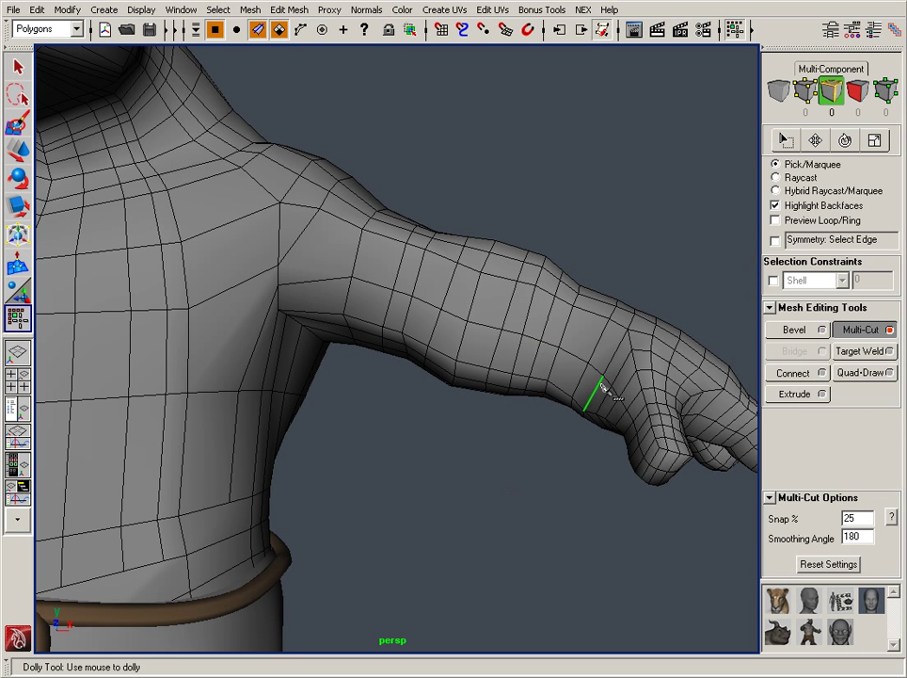